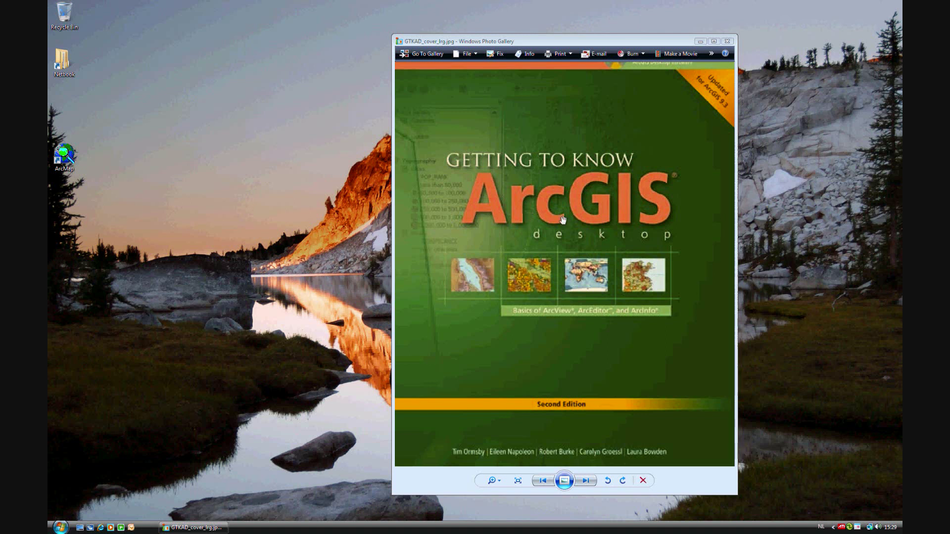
Step: Launch ArcMap and open the existing map document ex05a.mxd from the Chapter05 folder
{"action": "left_click", "coordinate": [700, 41]}
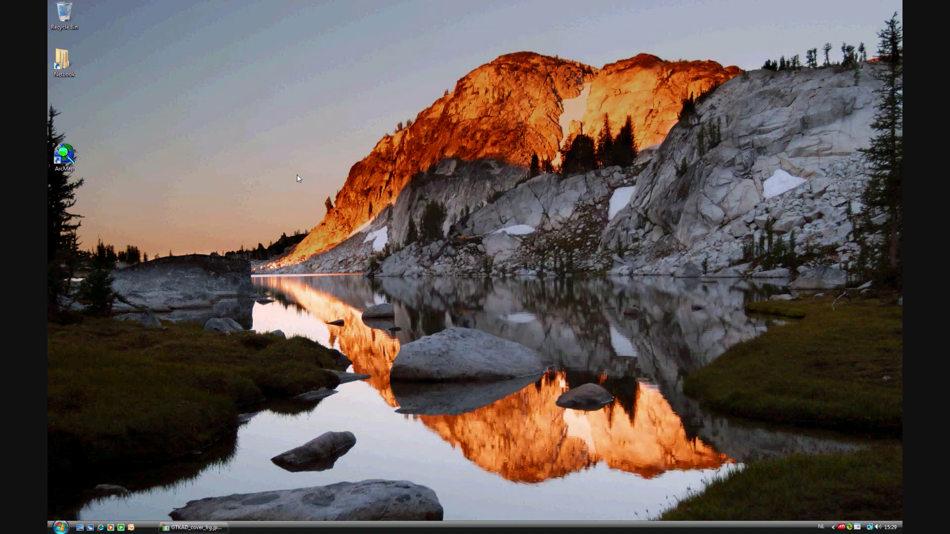
{"action": "double_click", "coordinate": [64, 157]}
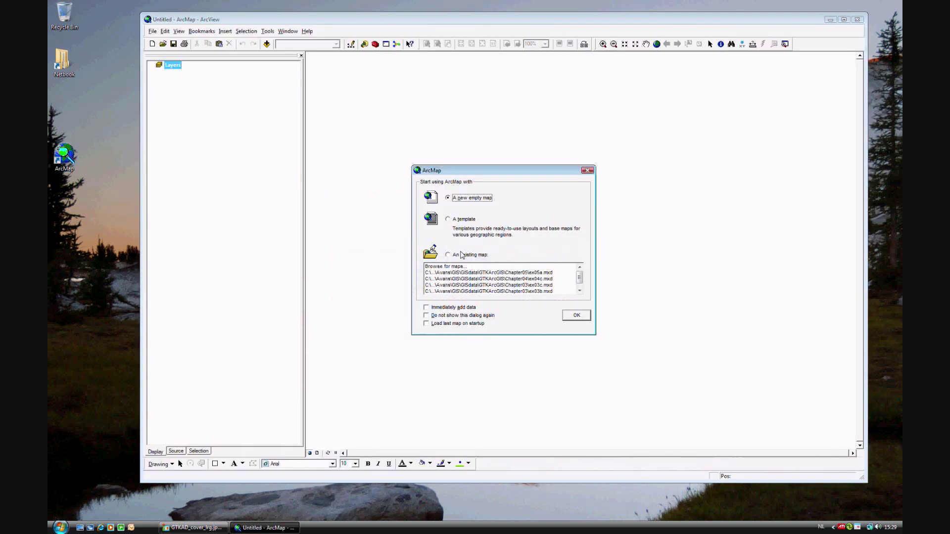
{"action": "left_click", "coordinate": [450, 255]}
{"action": "left_click", "coordinate": [584, 321]}
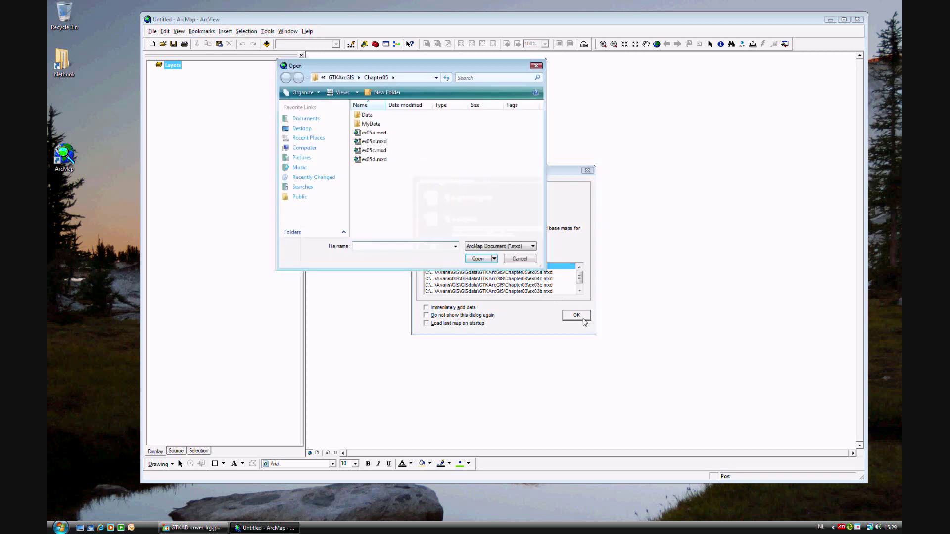
{"action": "left_click", "coordinate": [373, 133]}
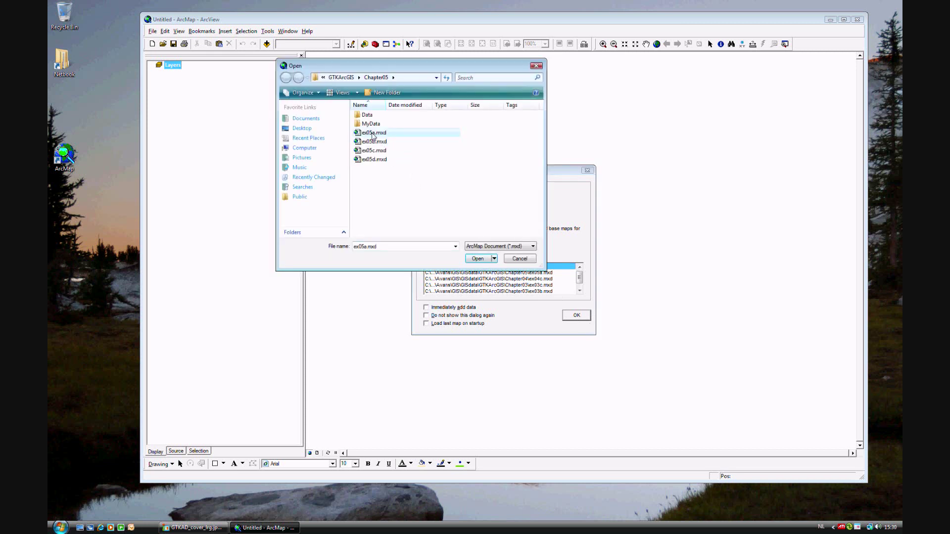
{"action": "left_click", "coordinate": [478, 258]}
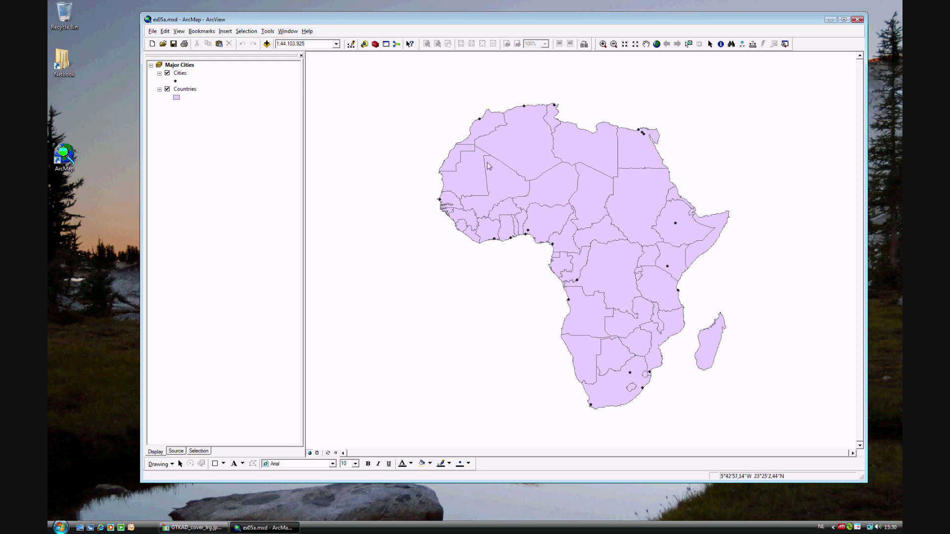
Step: Change the Countries layer fill from lavender to Sahara Sand
{"action": "right_click", "coordinate": [180, 101]}
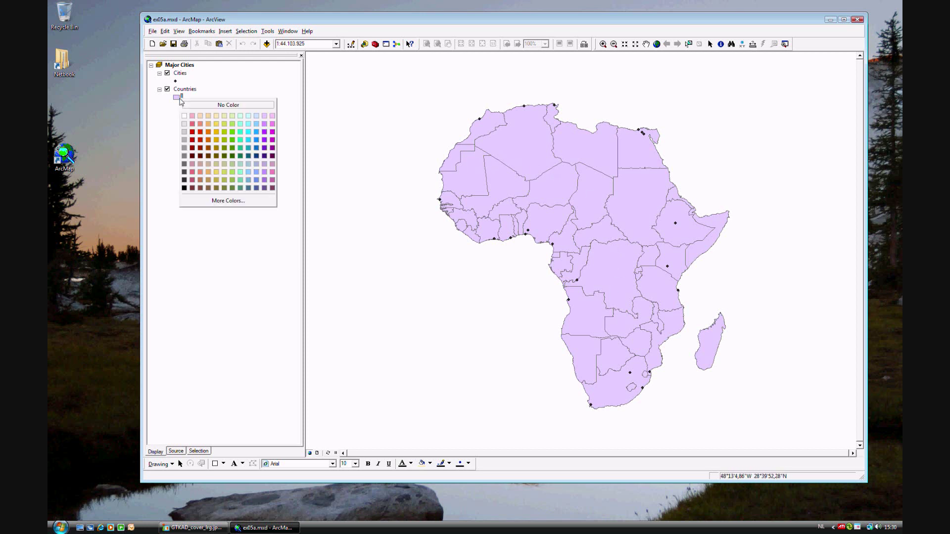
{"action": "left_click", "coordinate": [201, 116]}
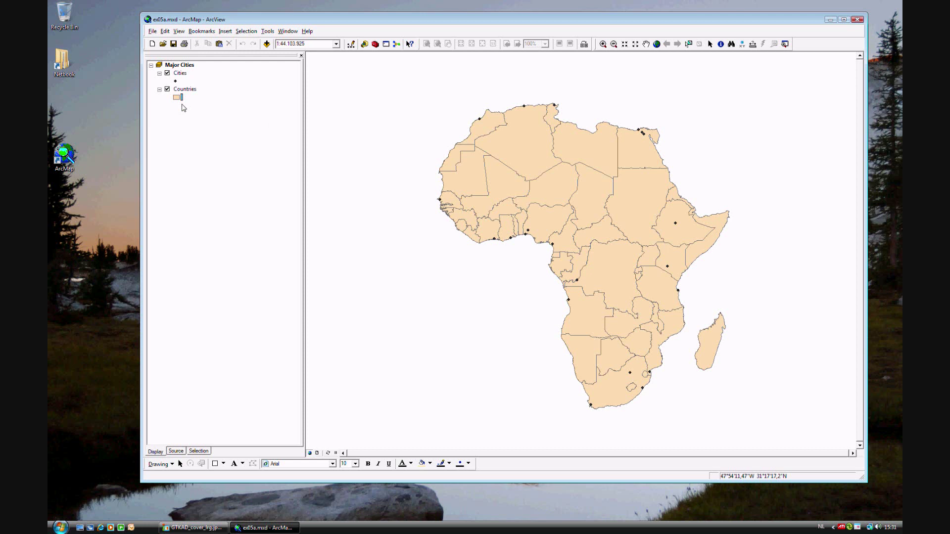
Step: Set the Countries symbol outline colour to Gray 40%
{"action": "left_click", "coordinate": [177, 98]}
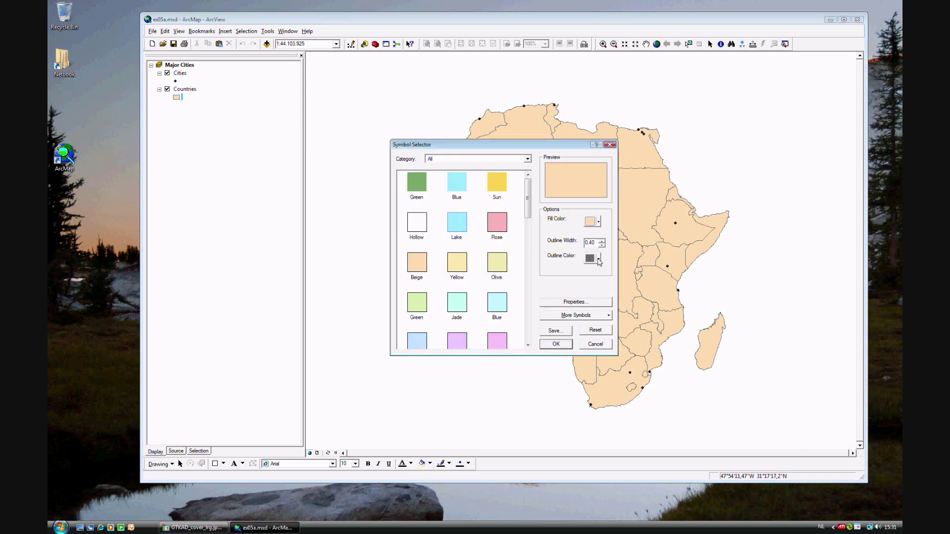
{"action": "left_click", "coordinate": [598, 259]}
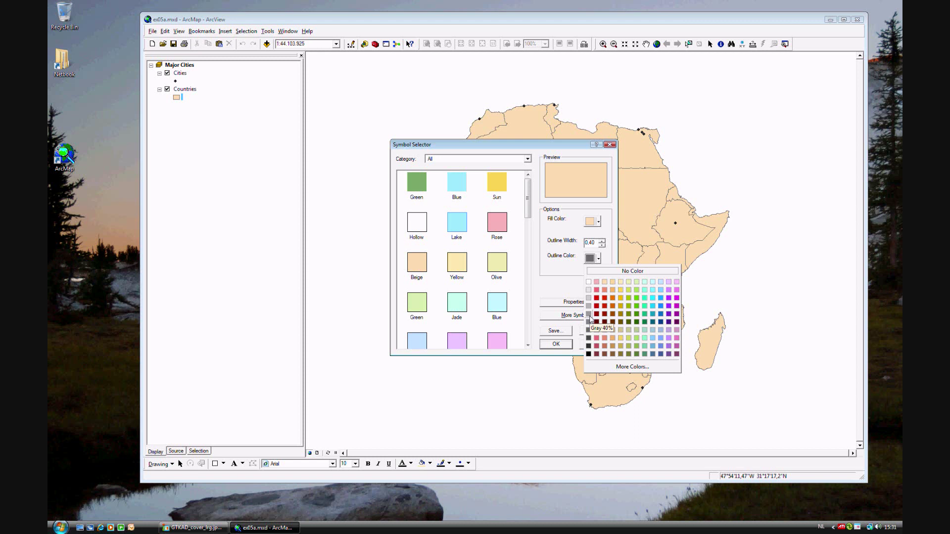
{"action": "left_click", "coordinate": [589, 317]}
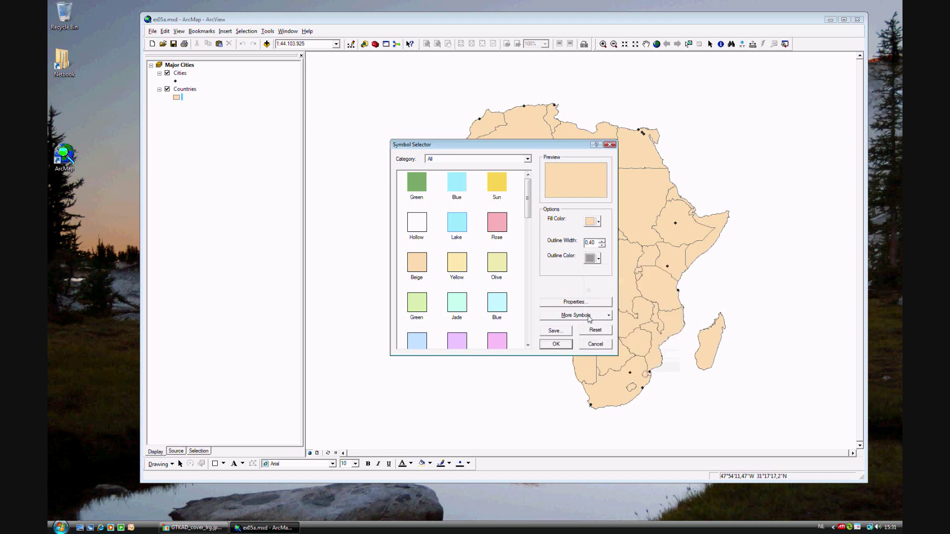
{"action": "left_click", "coordinate": [556, 344]}
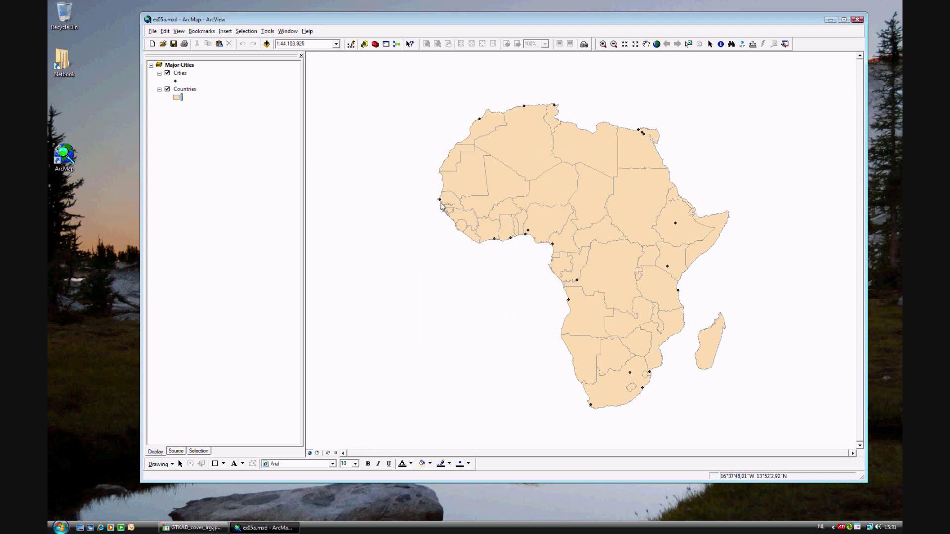
{"action": "left_click", "coordinate": [602, 43]}
Step: Zoom in on the Gulf of Guinea coast, then return to the full extent of Africa
{"action": "left_click_drag", "start_coordinate": [491, 225], "coordinate": [520, 248]}
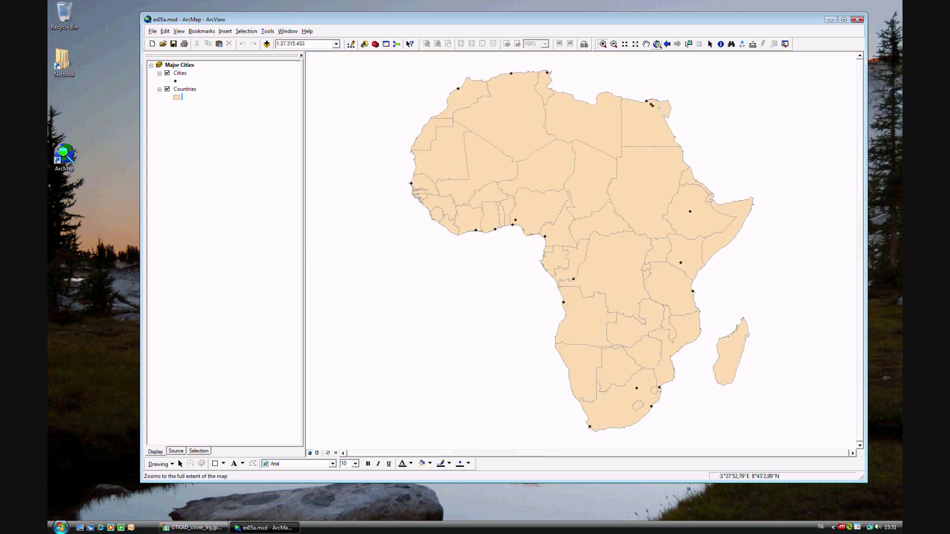
{"action": "left_click", "coordinate": [656, 44]}
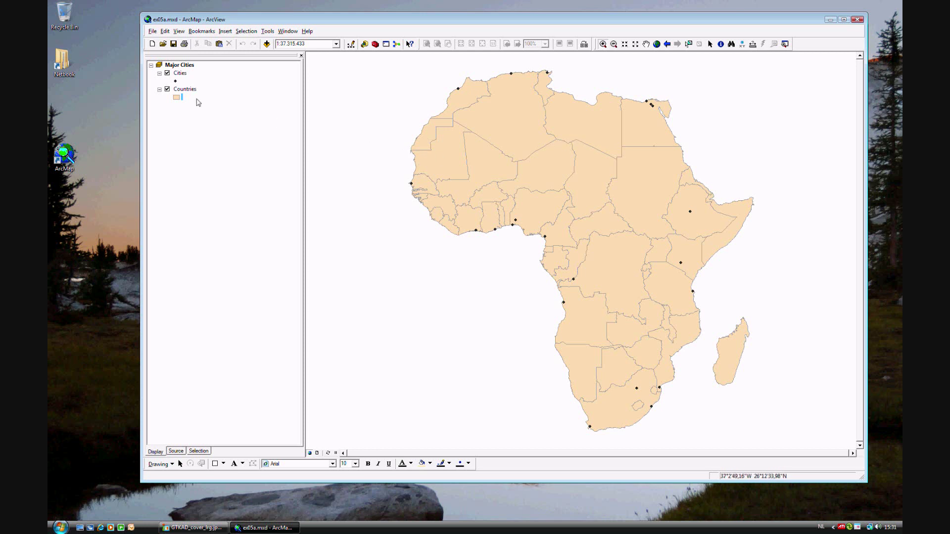
Step: Give the Cities layer the green Circle 2 marker at size 10
{"action": "left_click", "coordinate": [175, 81]}
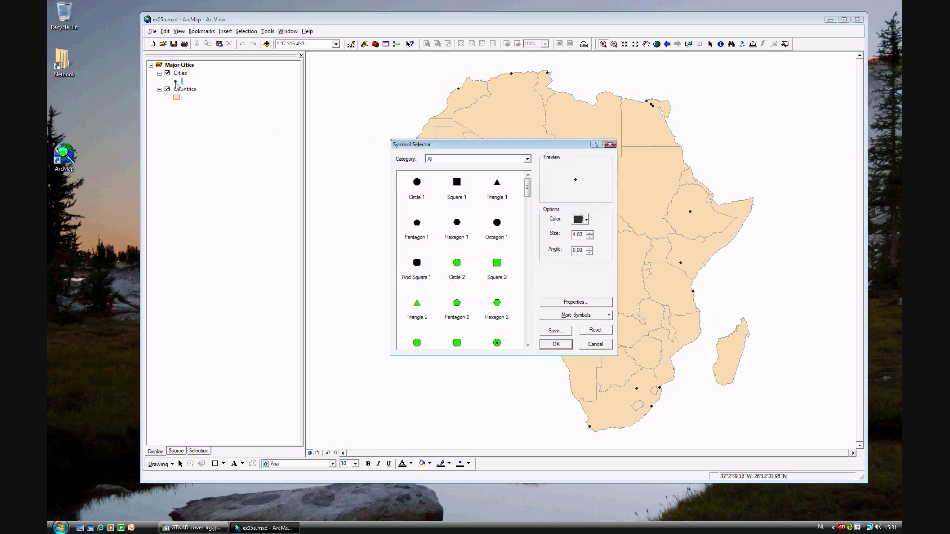
{"action": "left_click", "coordinate": [457, 268]}
{"action": "left_click", "coordinate": [589, 238]}
{"action": "left_click", "coordinate": [589, 238]}
{"action": "left_click", "coordinate": [590, 238]}
{"action": "left_click", "coordinate": [589, 238]}
{"action": "left_click", "coordinate": [590, 239]}
{"action": "left_click", "coordinate": [556, 345]}
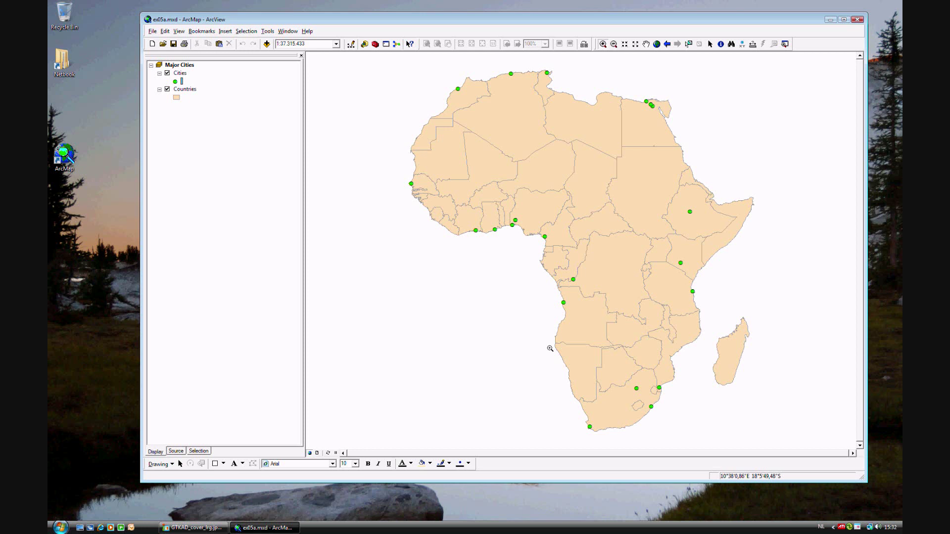
Step: Recolour the Cities circle markers Ginger Pink
{"action": "double_click", "coordinate": [175, 83]}
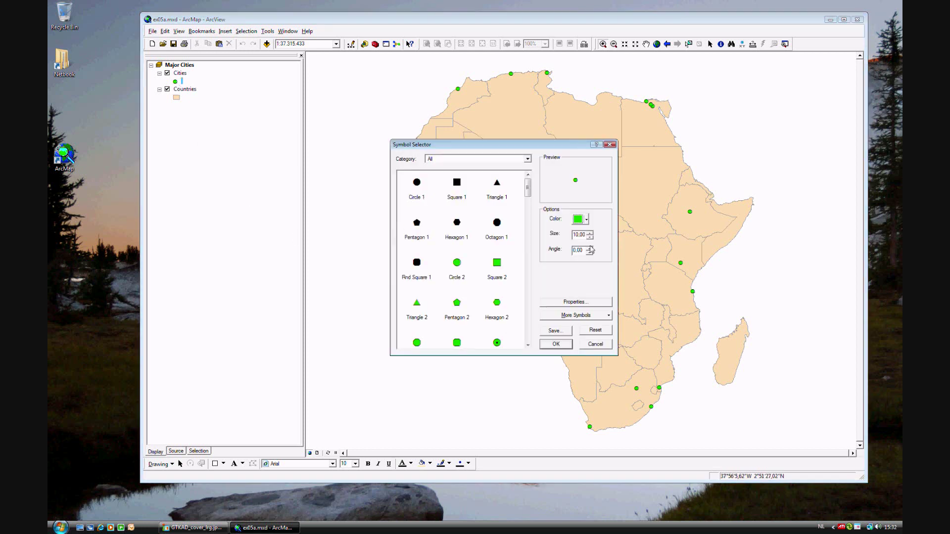
{"action": "left_click", "coordinate": [583, 220]}
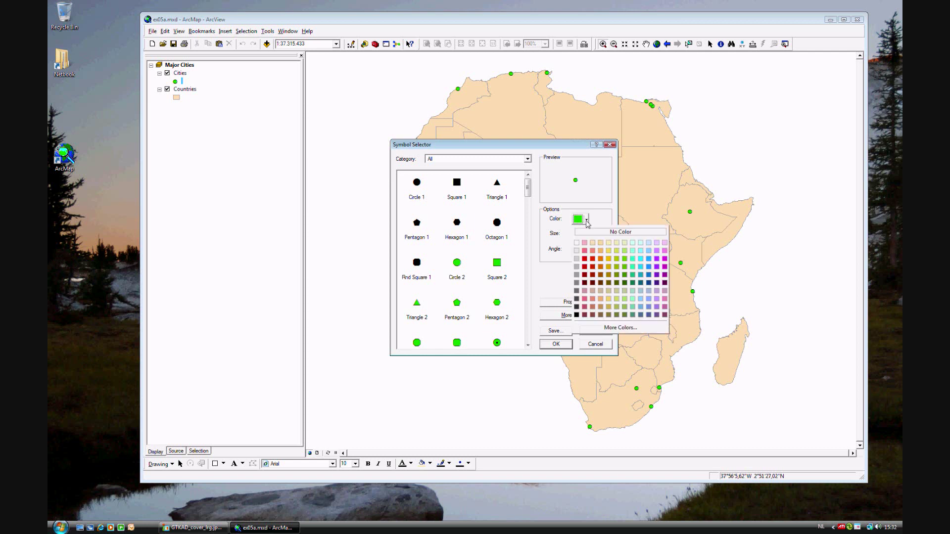
{"action": "left_click", "coordinate": [664, 259]}
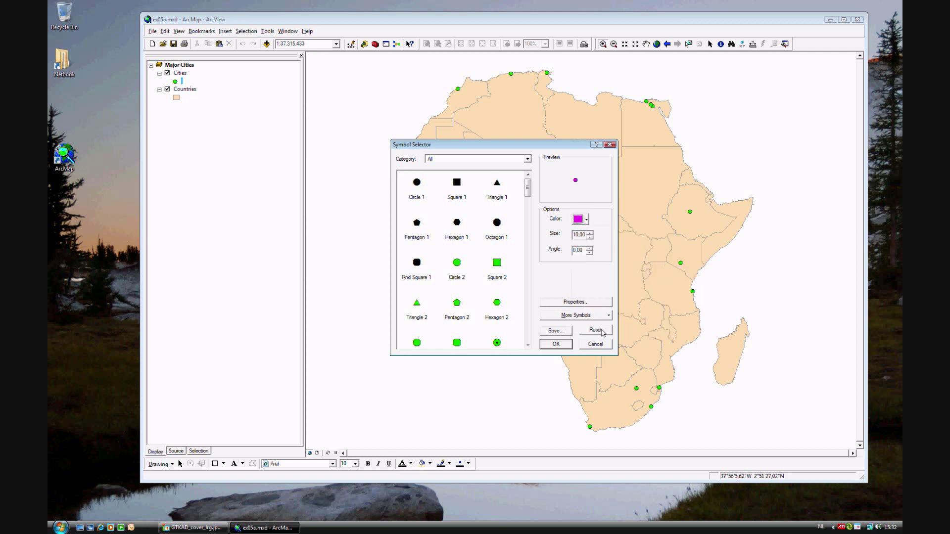
{"action": "left_click", "coordinate": [563, 347]}
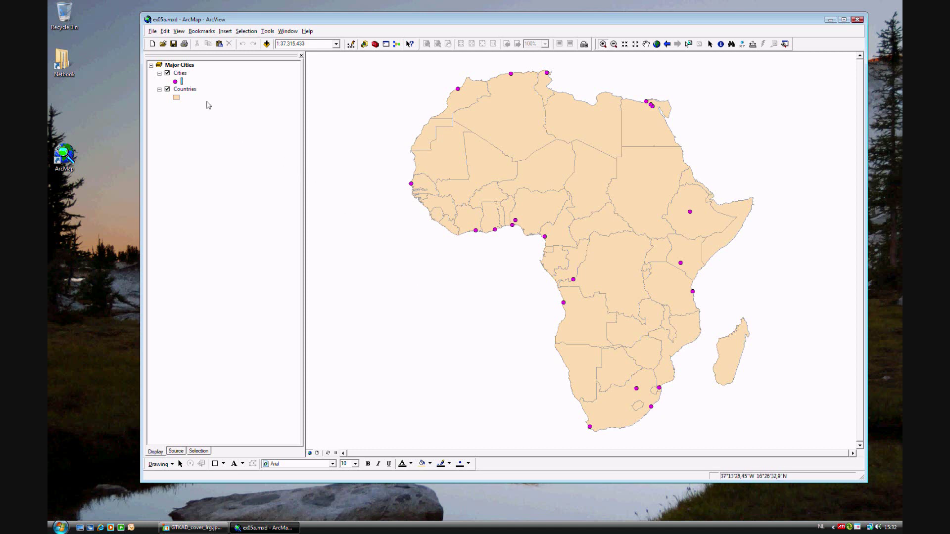
Step: Turn on Label Features for the Cities layer to show city names like Cairo and Lagos
{"action": "right_click", "coordinate": [181, 74]}
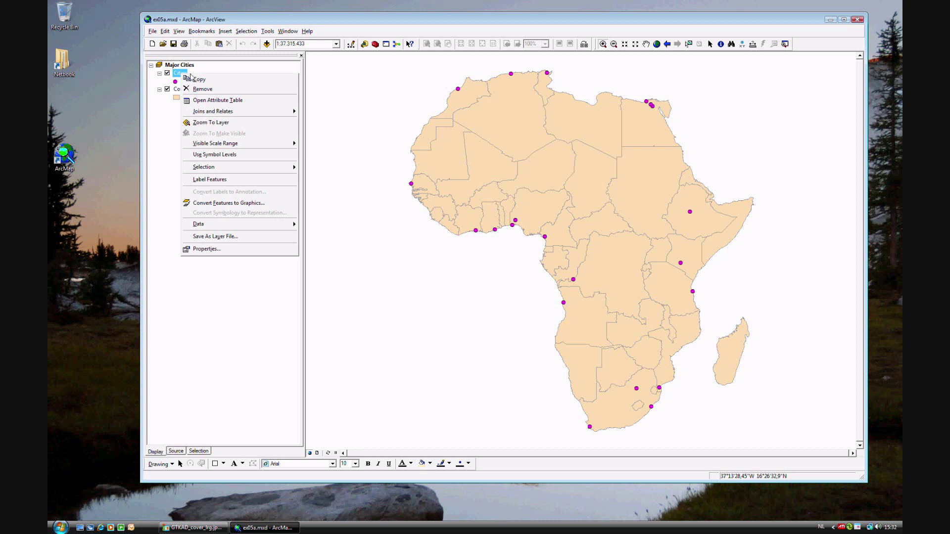
{"action": "left_click", "coordinate": [236, 183]}
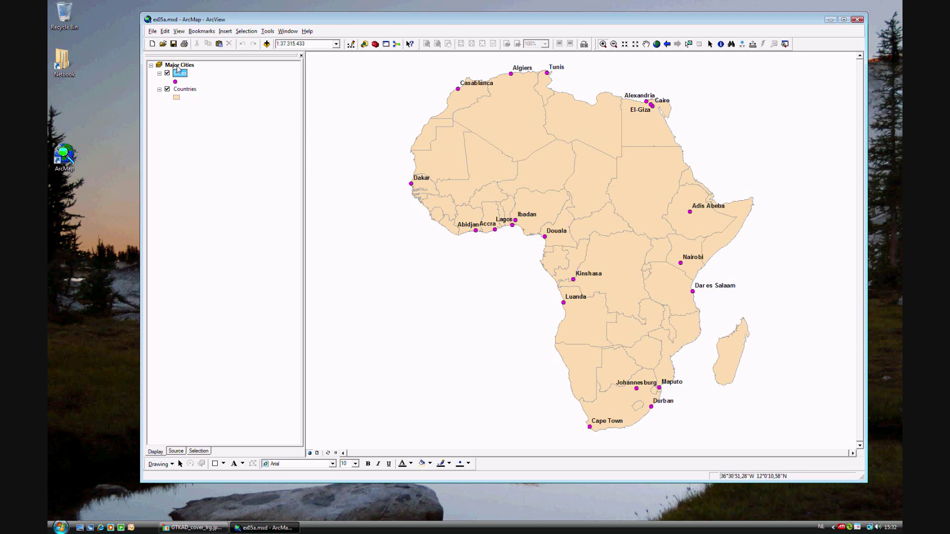
Step: Set the Major Cities data frame background to Lt Blue in its Frame properties
{"action": "right_click", "coordinate": [178, 67]}
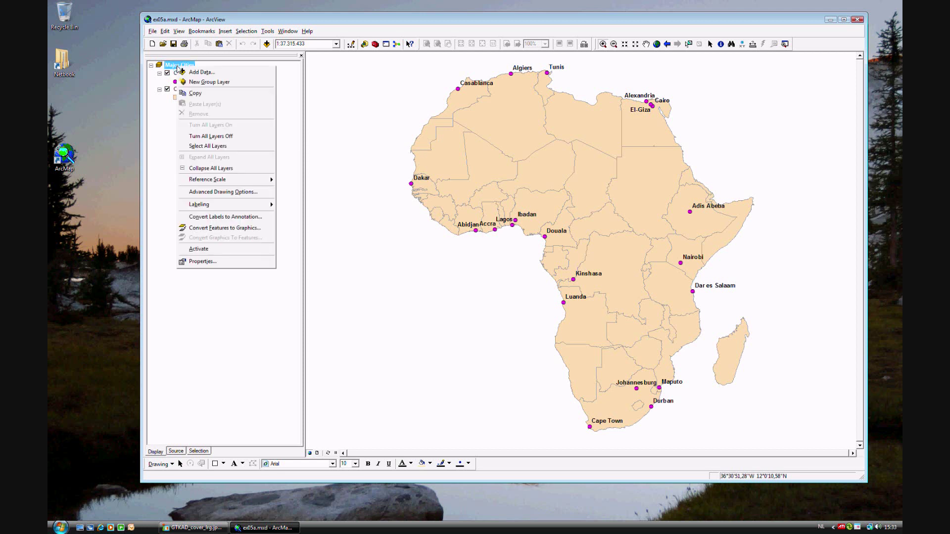
{"action": "left_click", "coordinate": [210, 262]}
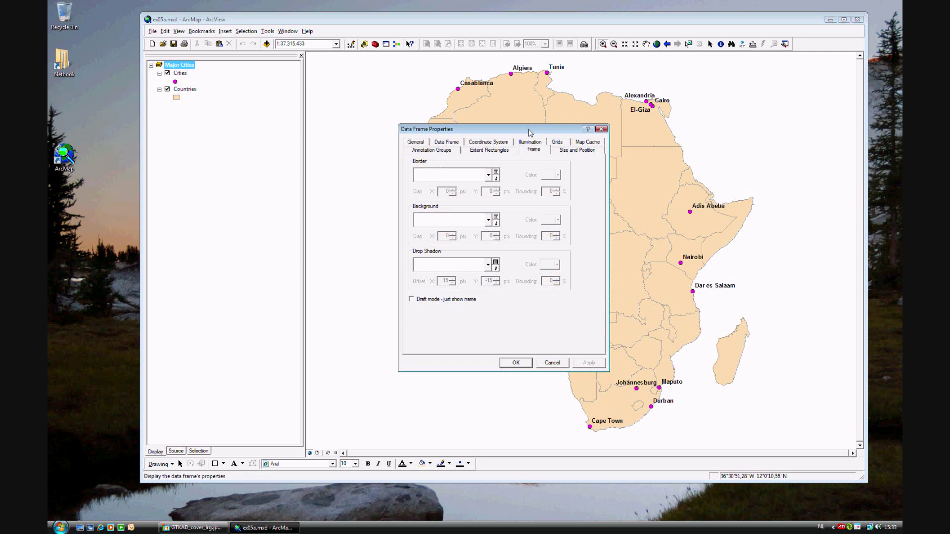
{"action": "left_click_drag", "start_coordinate": [528, 131], "coordinate": [529, 125]}
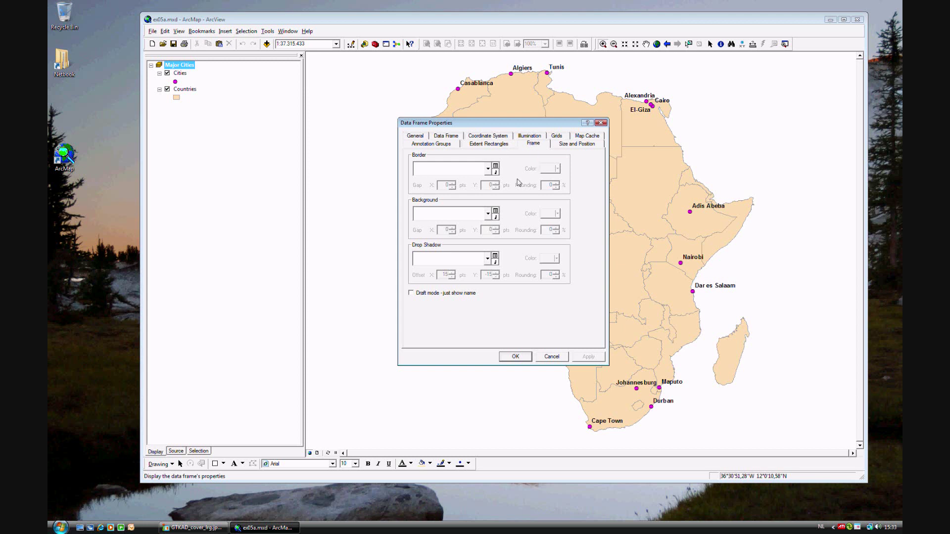
{"action": "left_click", "coordinate": [488, 216]}
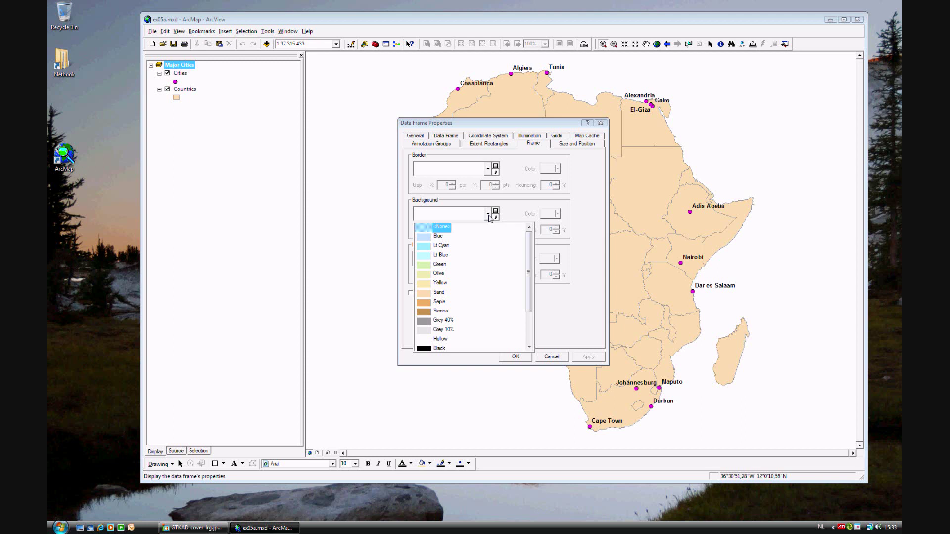
{"action": "left_click", "coordinate": [429, 256]}
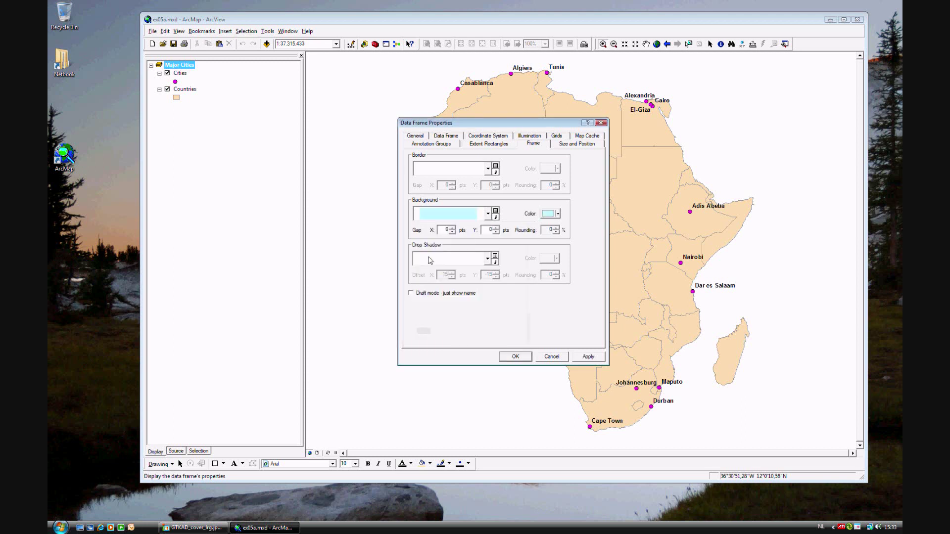
{"action": "left_click", "coordinate": [515, 356]}
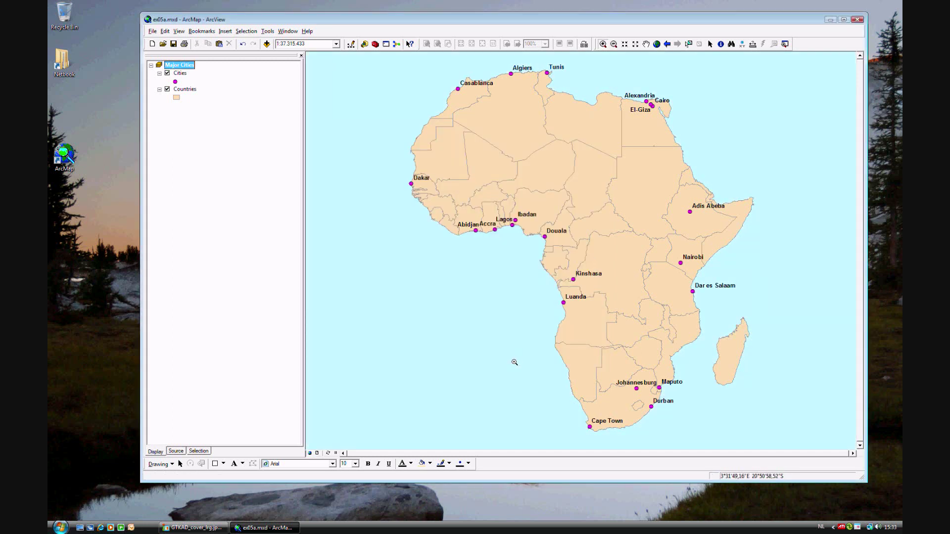